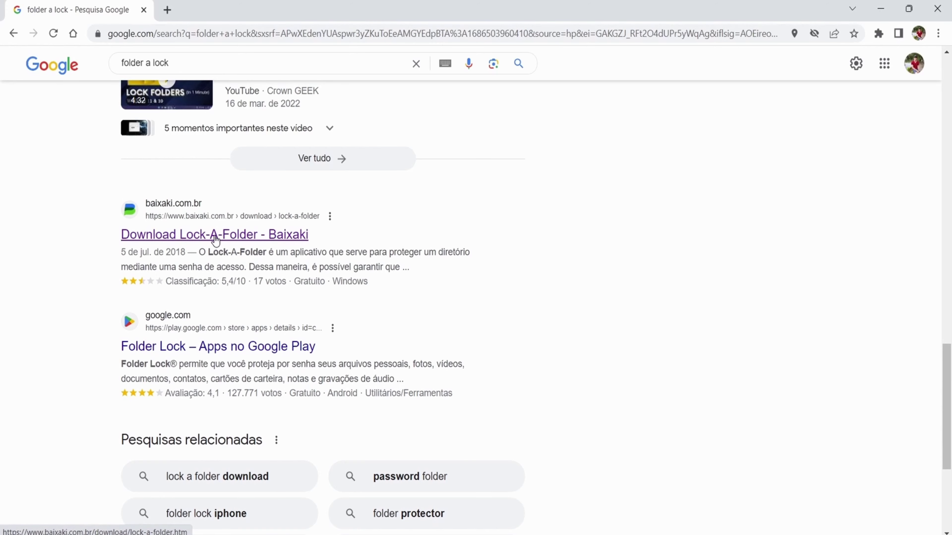
Download the Lock-A-Folder installer from Baixaki and open the downloaded .exe
{"action": "left_click", "coordinate": [216, 236]}
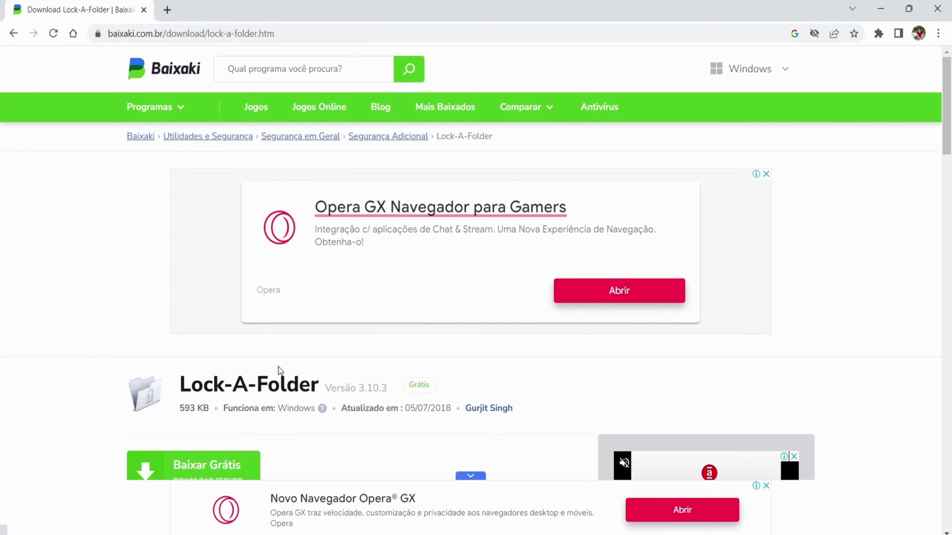
{"action": "scroll", "coordinate": [489, 349], "scroll_direction": "down", "scroll_amount": 1}
{"action": "scroll", "coordinate": [489, 349], "scroll_direction": "up", "scroll_amount": 1}
{"action": "scroll", "coordinate": [950, 161], "scroll_direction": "down", "scroll_amount": 2}
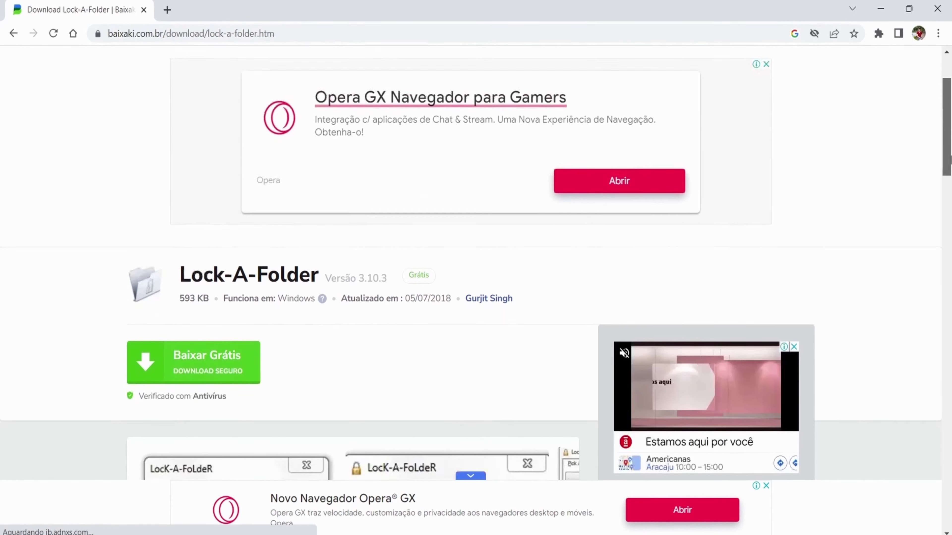
{"action": "left_click", "coordinate": [212, 340]}
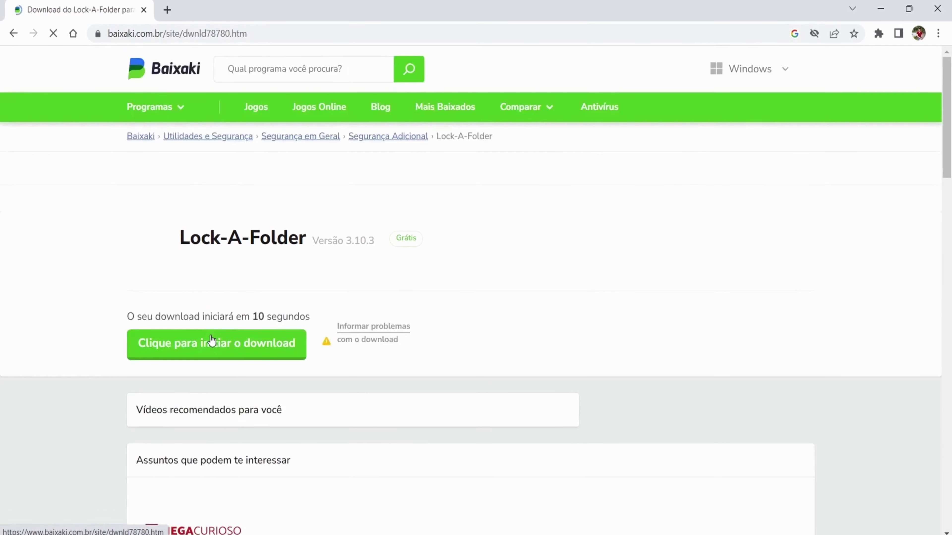
{"action": "left_click", "coordinate": [211, 341]}
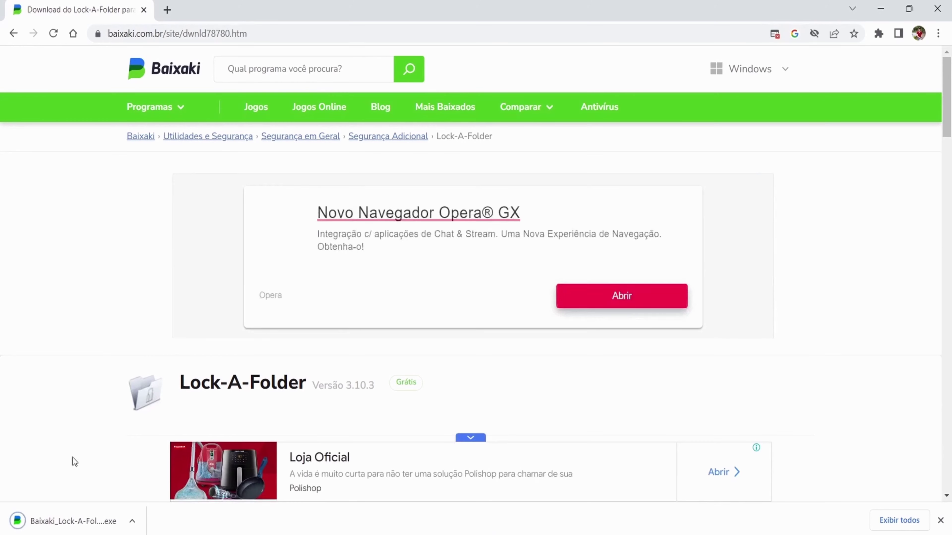
{"action": "left_click", "coordinate": [77, 522]}
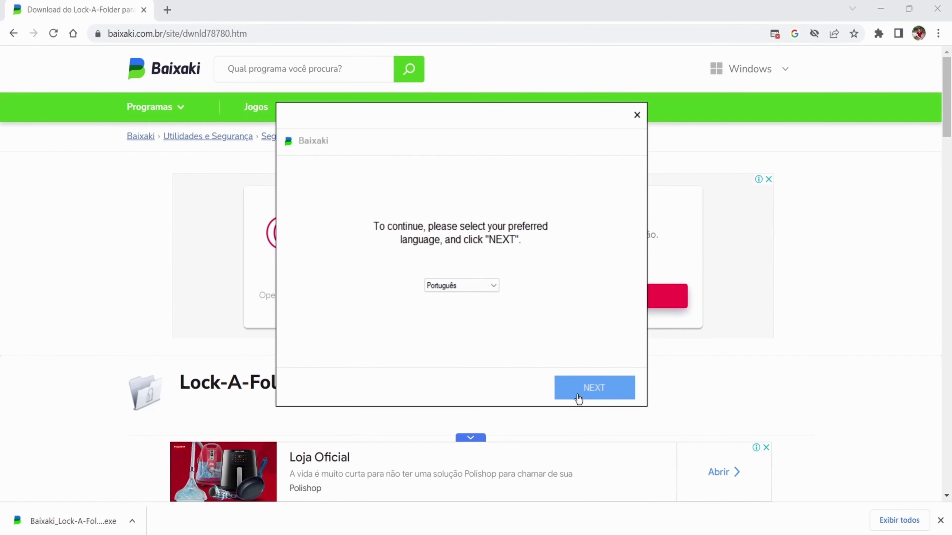
Run the Baixaki downloader in Português, skip the Opera offer, and finish with Launch selected
{"action": "left_click", "coordinate": [577, 394]}
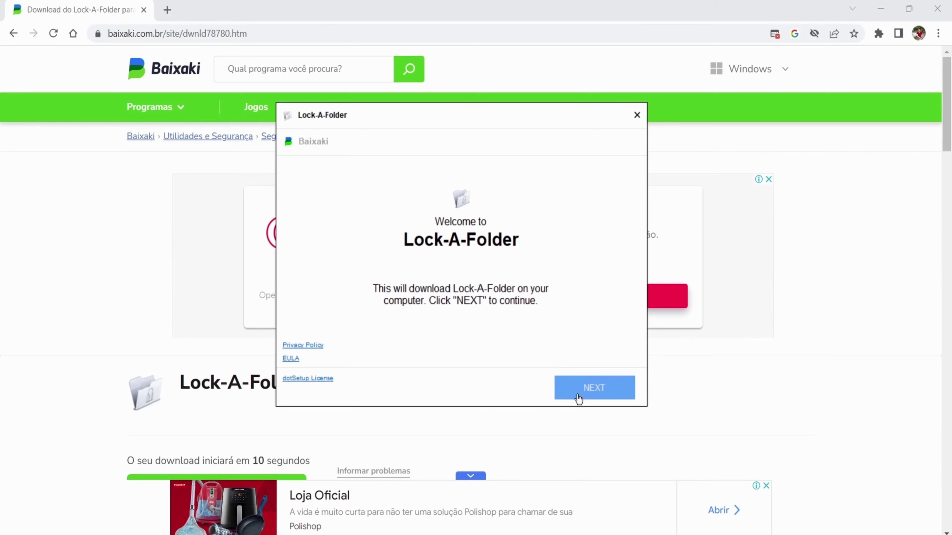
{"action": "left_click", "coordinate": [578, 398]}
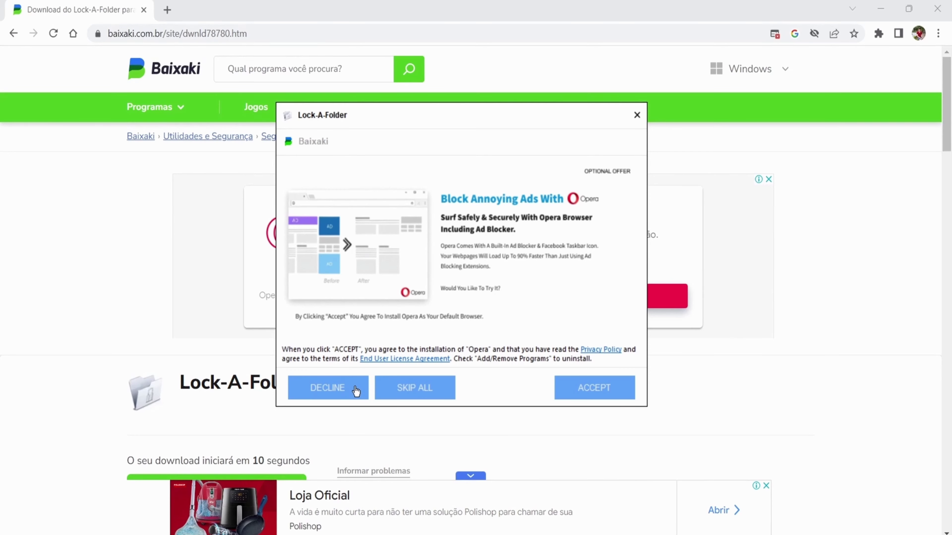
{"action": "left_click", "coordinate": [413, 390]}
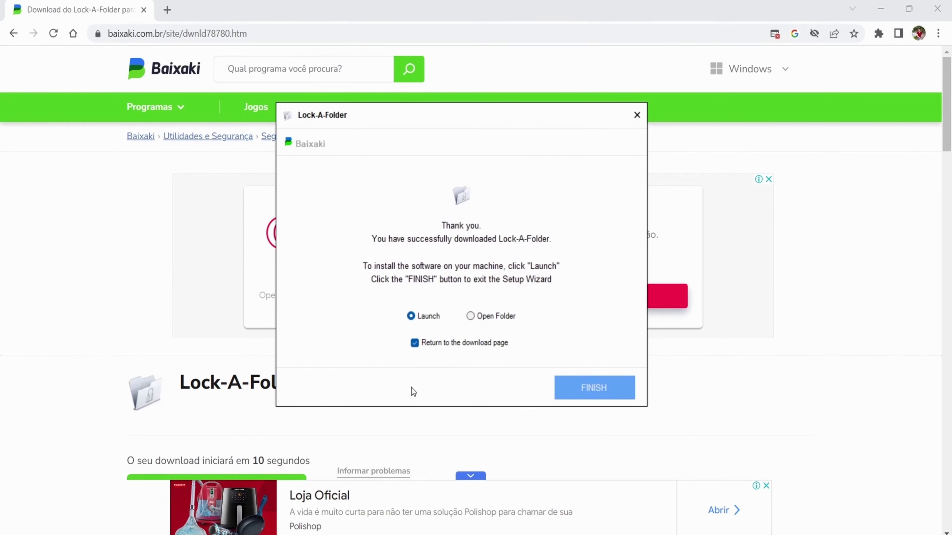
{"action": "left_click", "coordinate": [568, 392]}
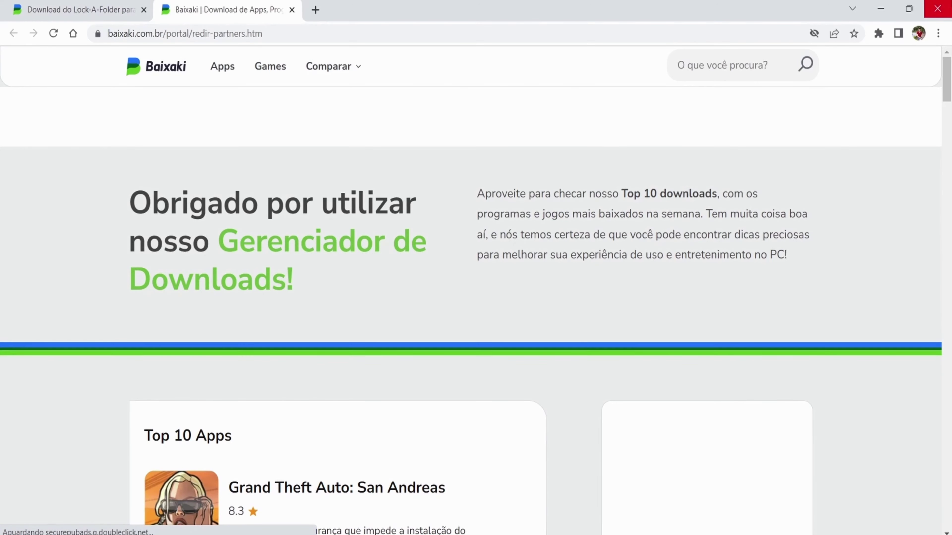
Close Chrome, then install Lock-A-Folder to the default location and run it
{"action": "left_click", "coordinate": [937, 9]}
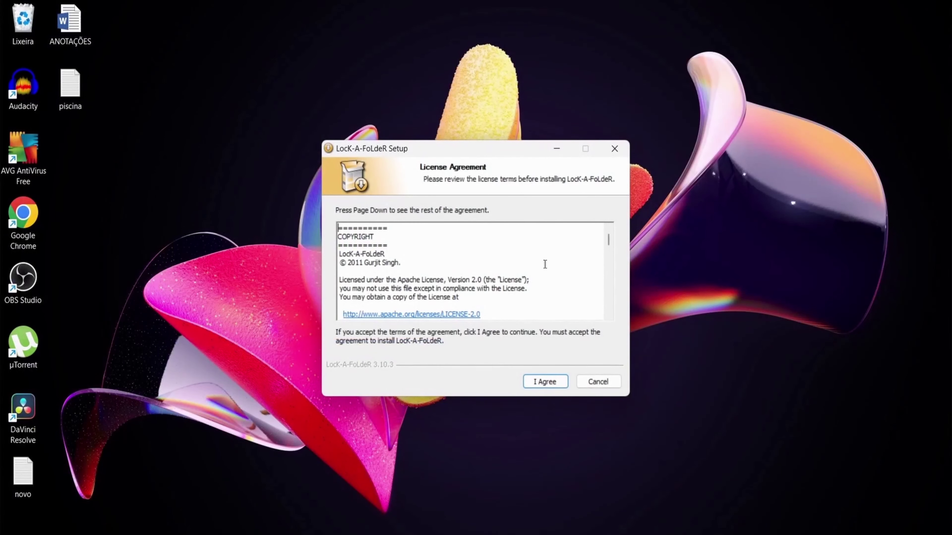
{"action": "left_click", "coordinate": [536, 382]}
{"action": "left_click", "coordinate": [536, 382]}
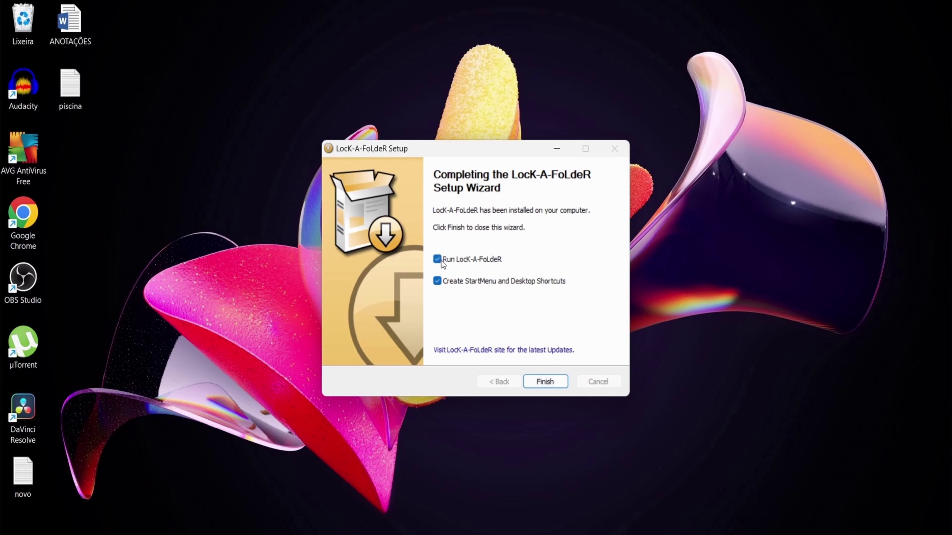
{"action": "left_click", "coordinate": [553, 381]}
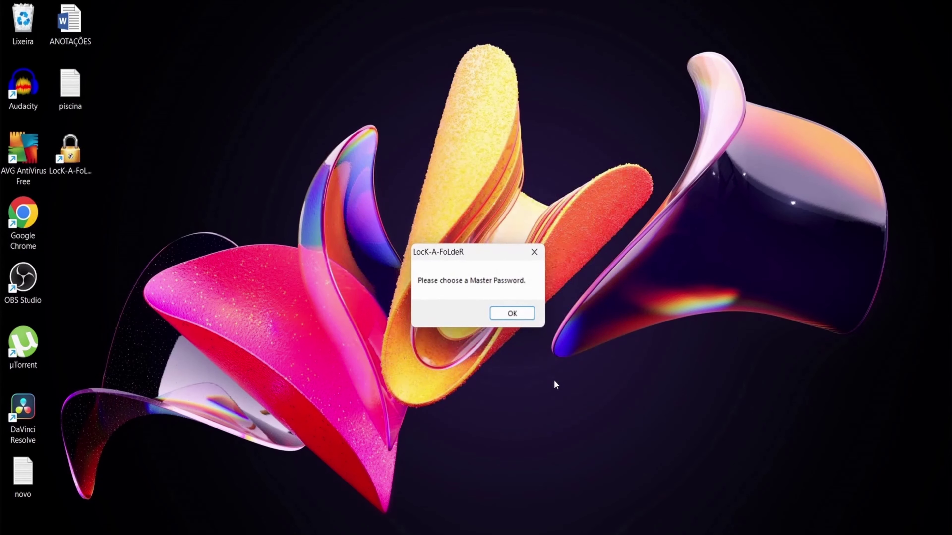
Create the master password and re-enter it to reach Lock-A-Folder's main window
{"action": "left_click", "coordinate": [516, 314]}
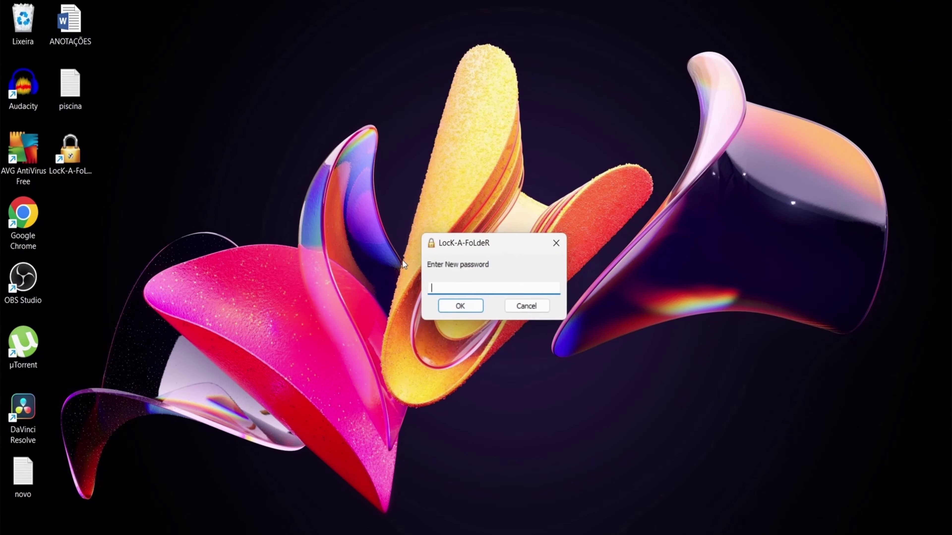
{"action": "type", "text": "12345"}
{"action": "left_click", "coordinate": [445, 304]}
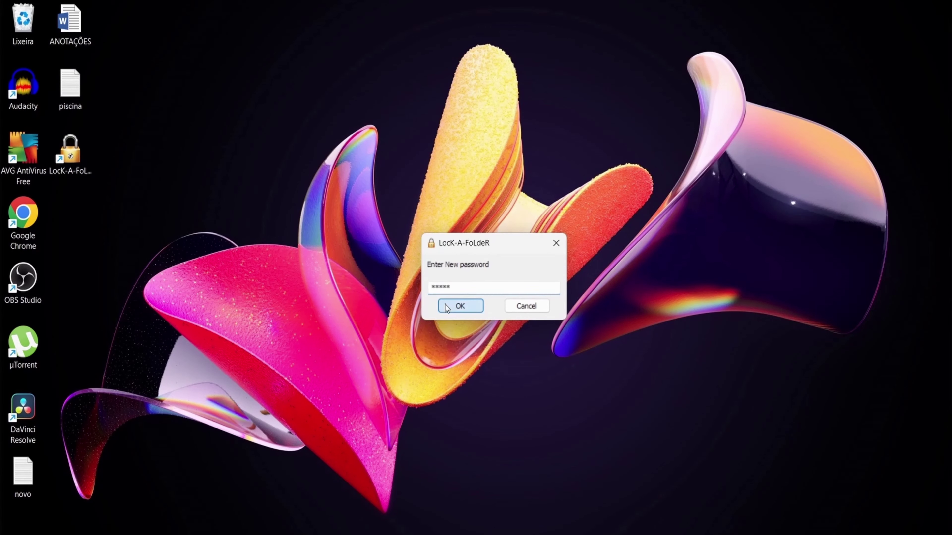
{"action": "type", "text": "12"}
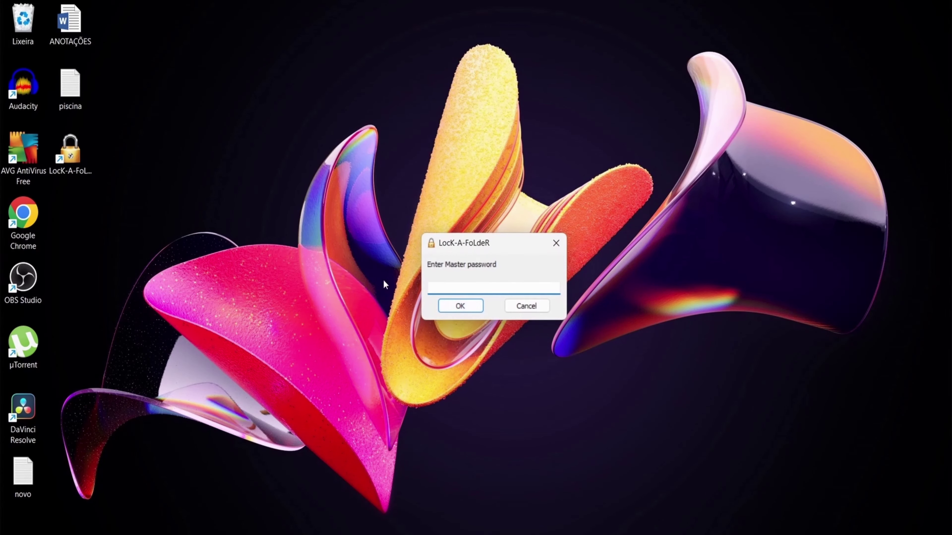
{"action": "key", "text": "Return"}
{"action": "type", "text": "12345"}
{"action": "left_click", "coordinate": [449, 305]}
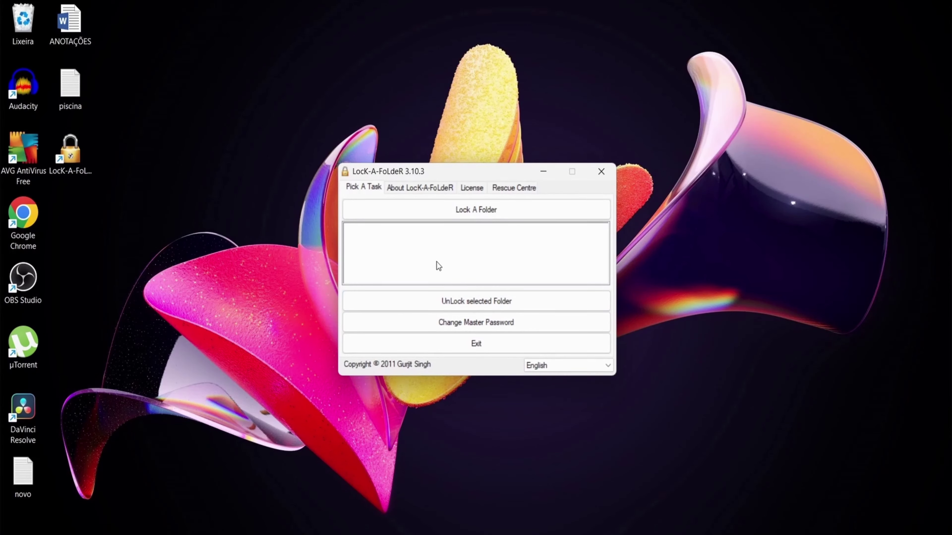
Switch the interface language from English to Portuguese (Português)
{"action": "left_click", "coordinate": [589, 365]}
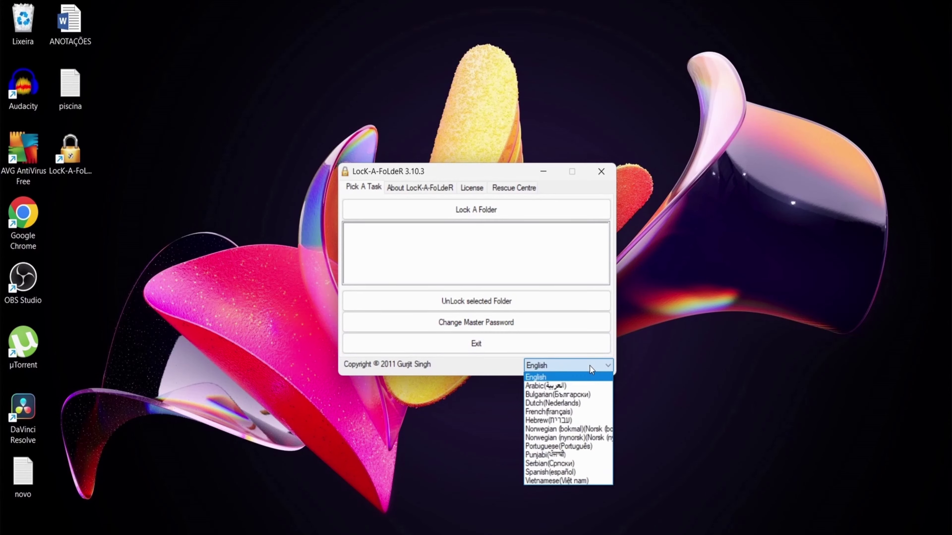
{"action": "left_click", "coordinate": [558, 447]}
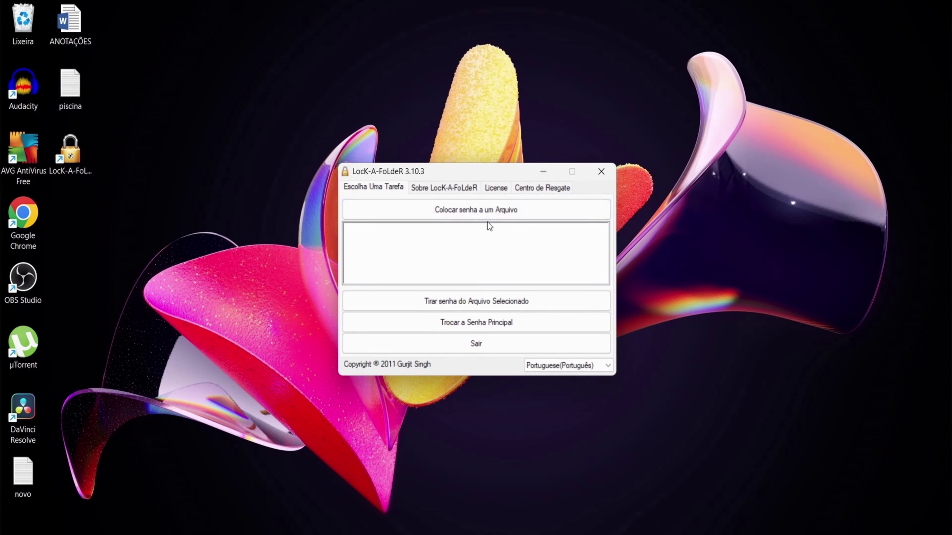
Lock the Instalador de programas folder from Downloads
{"action": "left_click", "coordinate": [497, 210]}
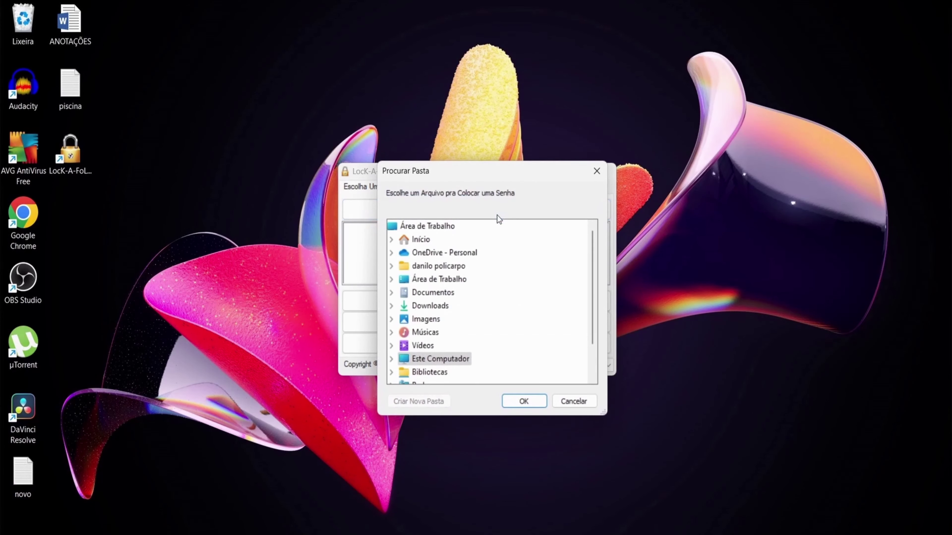
{"action": "double_click", "coordinate": [428, 372]}
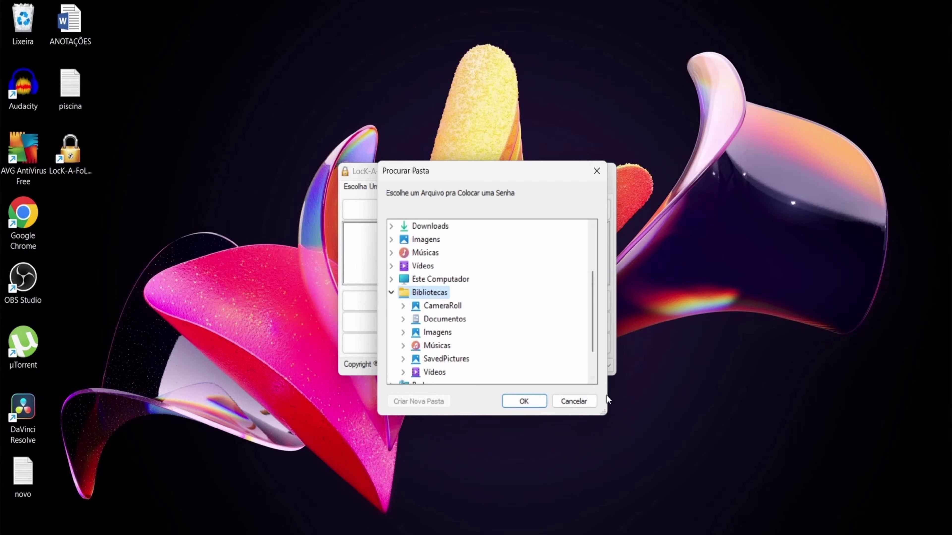
{"action": "left_click", "coordinate": [578, 398]}
{"action": "left_click", "coordinate": [442, 213]}
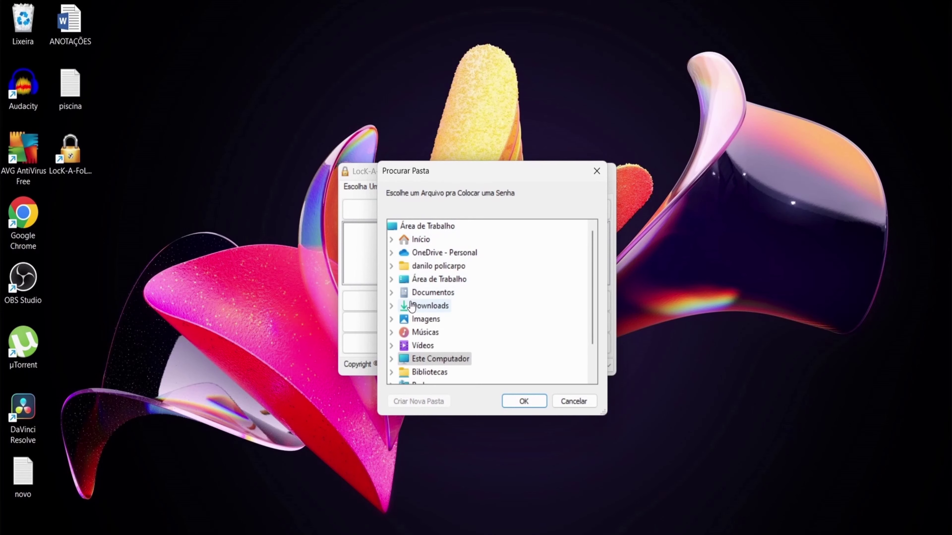
{"action": "left_click", "coordinate": [391, 307]}
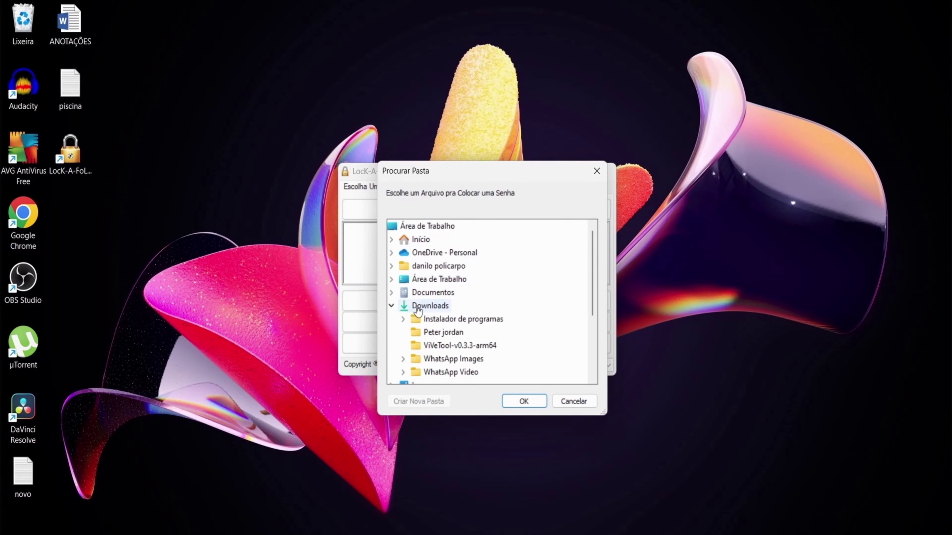
{"action": "double_click", "coordinate": [444, 318]}
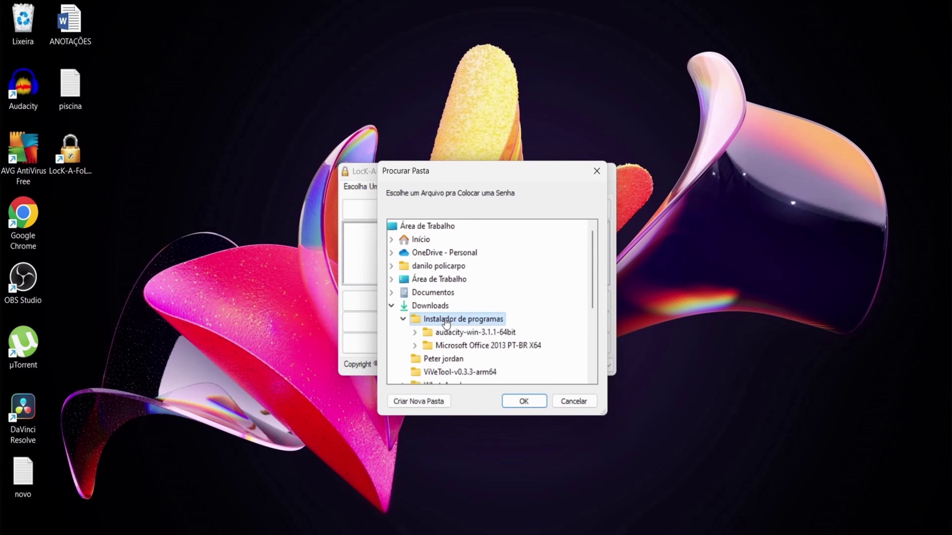
{"action": "left_click", "coordinate": [523, 401]}
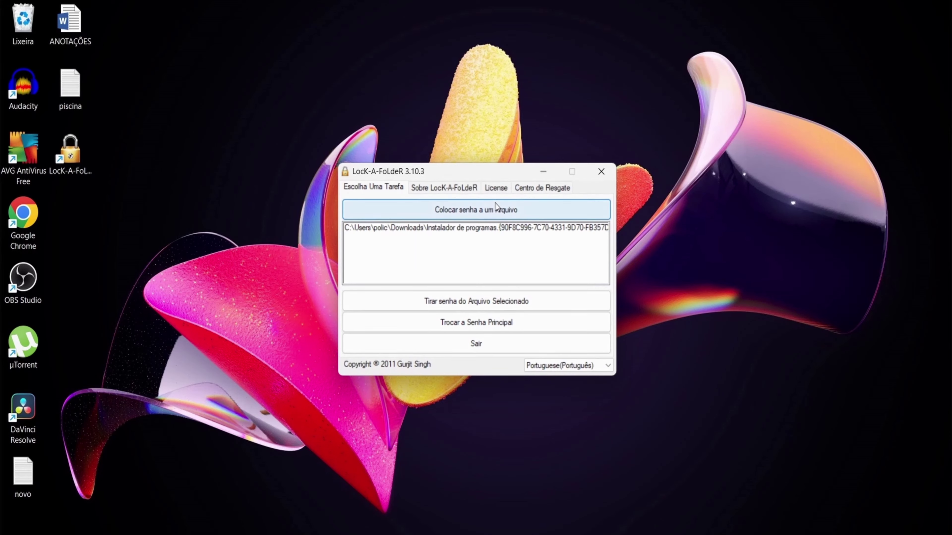
Lock the second Downloads subfolder as well
{"action": "left_click", "coordinate": [494, 209]}
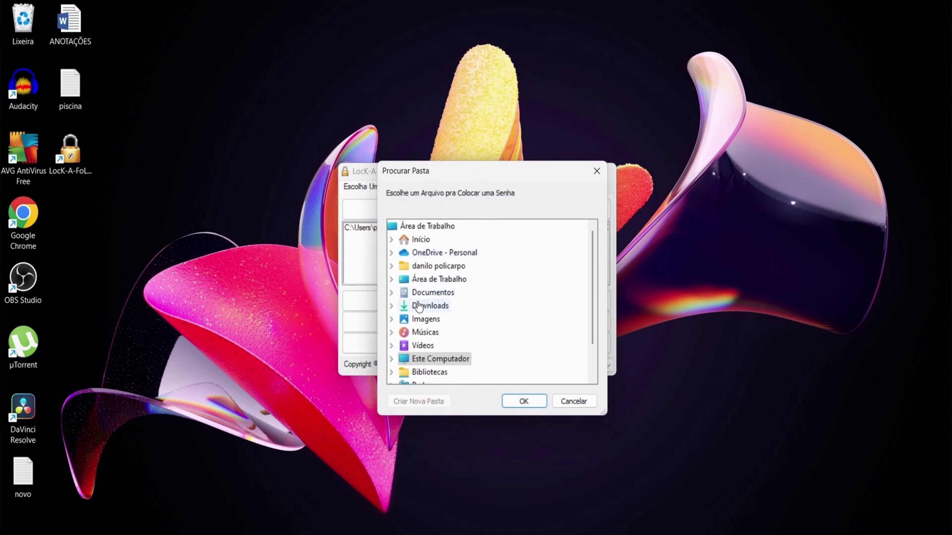
{"action": "left_click", "coordinate": [391, 306]}
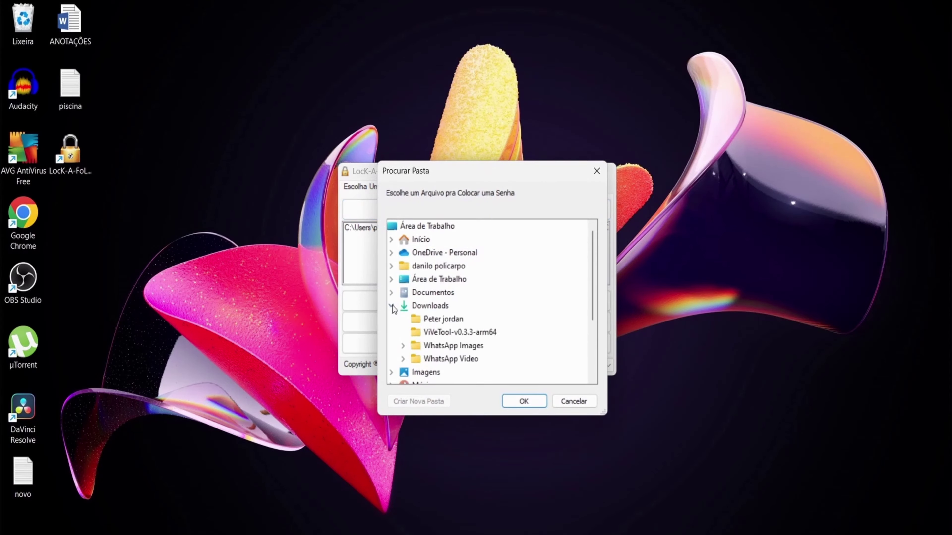
{"action": "left_click", "coordinate": [427, 320]}
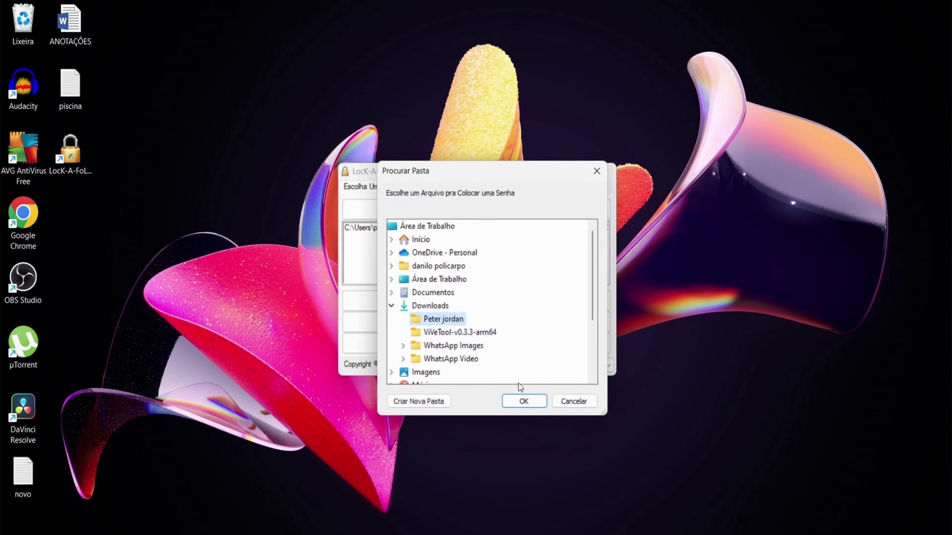
{"action": "left_click", "coordinate": [506, 403]}
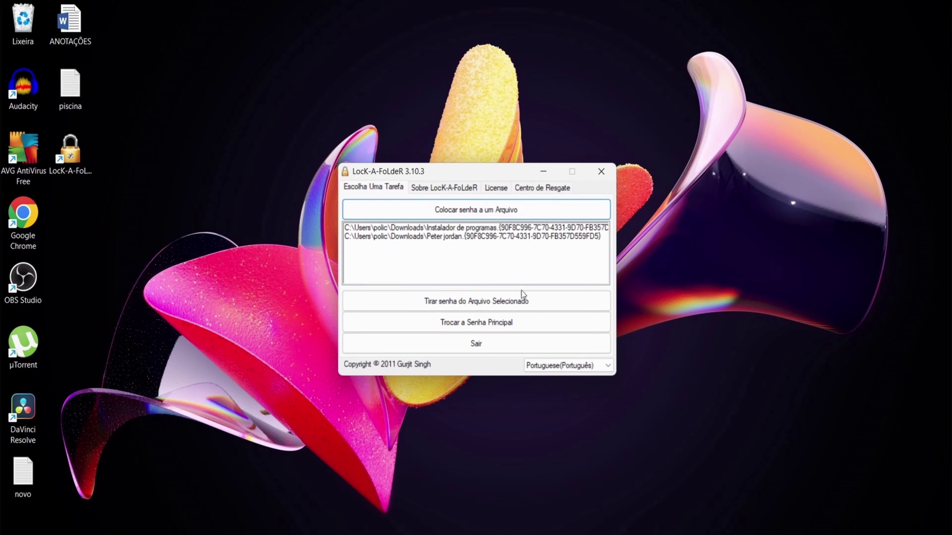
{"action": "left_click", "coordinate": [487, 231]}
{"action": "left_click", "coordinate": [486, 237]}
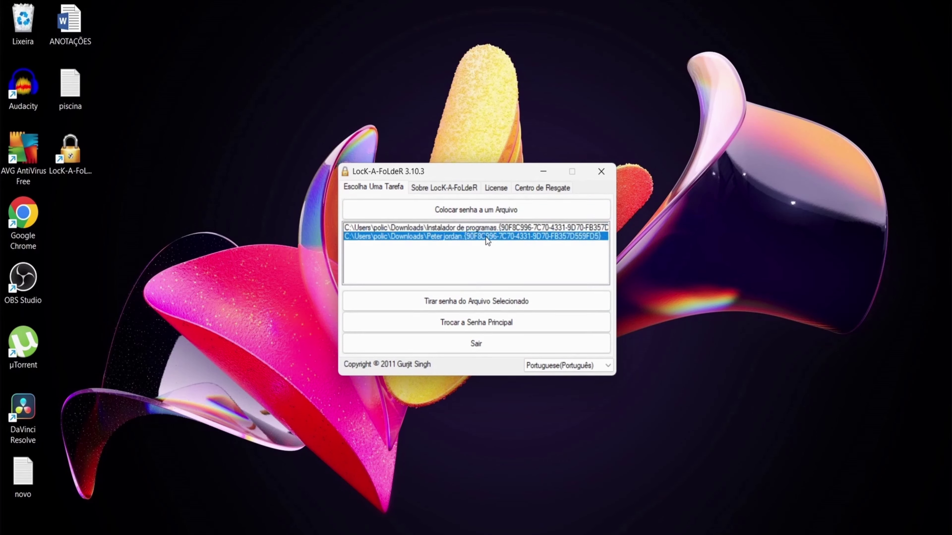
{"action": "left_click", "coordinate": [501, 228]}
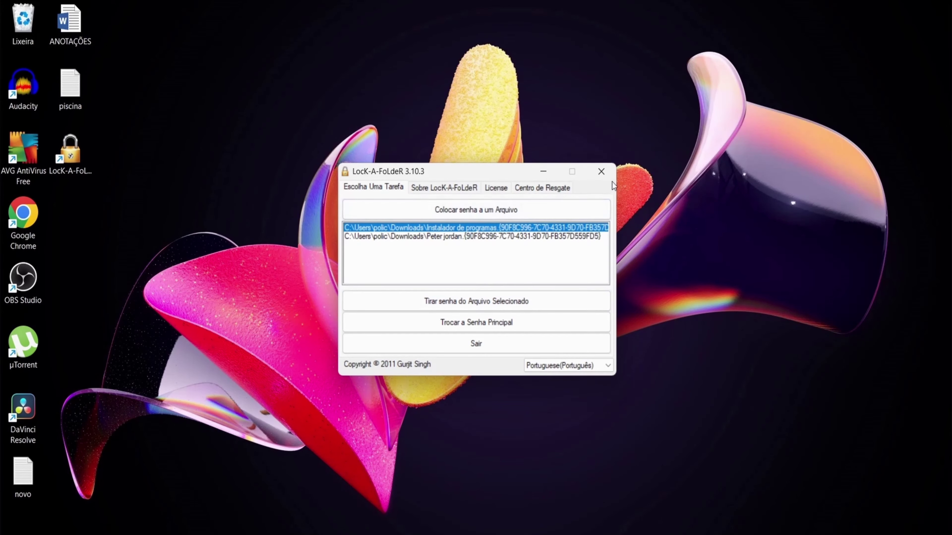
{"action": "left_click", "coordinate": [584, 236]}
{"action": "left_click", "coordinate": [532, 460]}
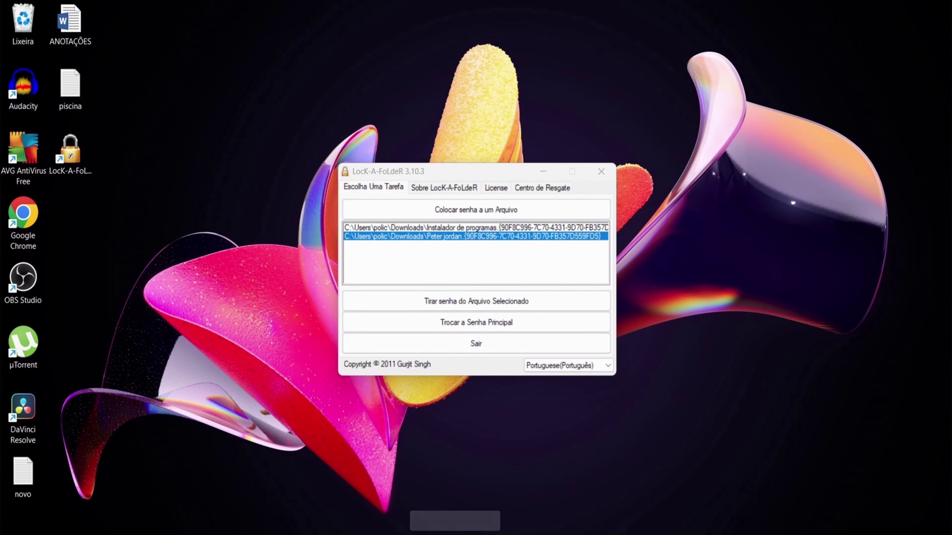
{"action": "key", "text": "super+e"}
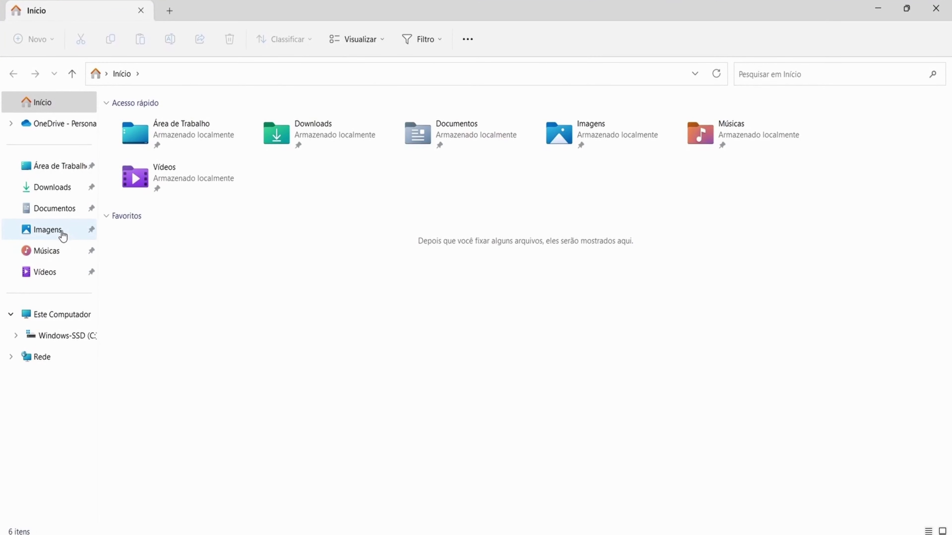
View Downloads in File Explorer, then unlock the second locked folder in Lock-A-Folder
{"action": "left_click", "coordinate": [60, 191]}
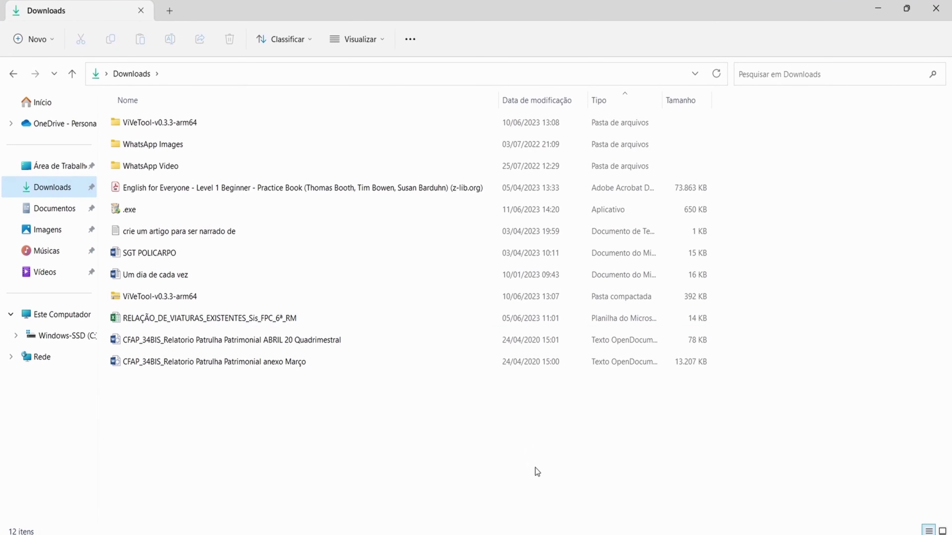
{"action": "left_click", "coordinate": [517, 479]}
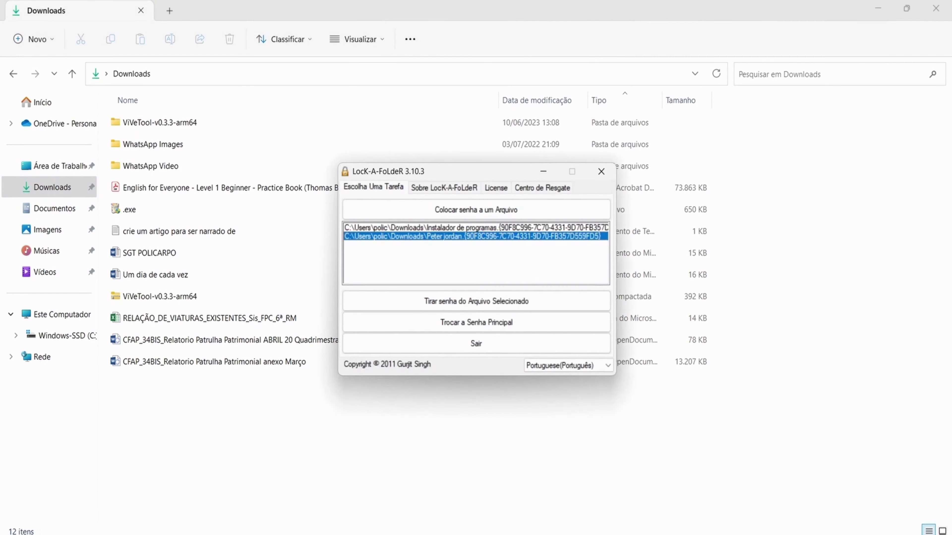
{"action": "left_click", "coordinate": [491, 227]}
{"action": "left_click", "coordinate": [483, 237]}
{"action": "left_click", "coordinate": [474, 296]}
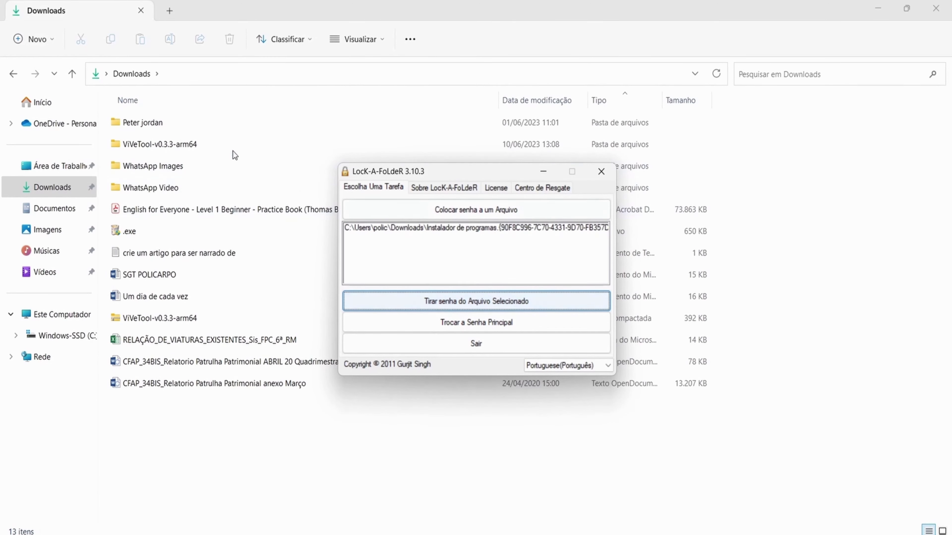
Unlock Instalador de programas and confirm both folders are back in Downloads
{"action": "left_click", "coordinate": [389, 226]}
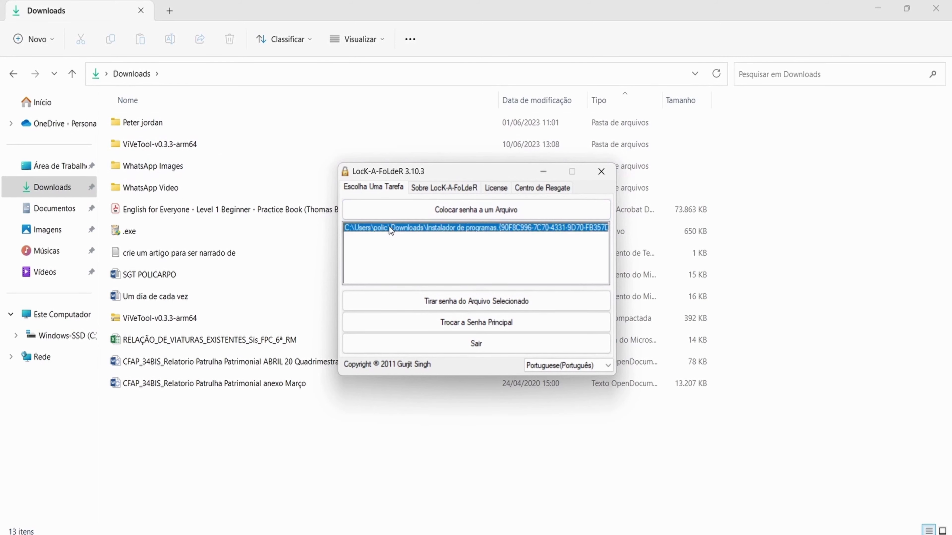
{"action": "left_click", "coordinate": [472, 301]}
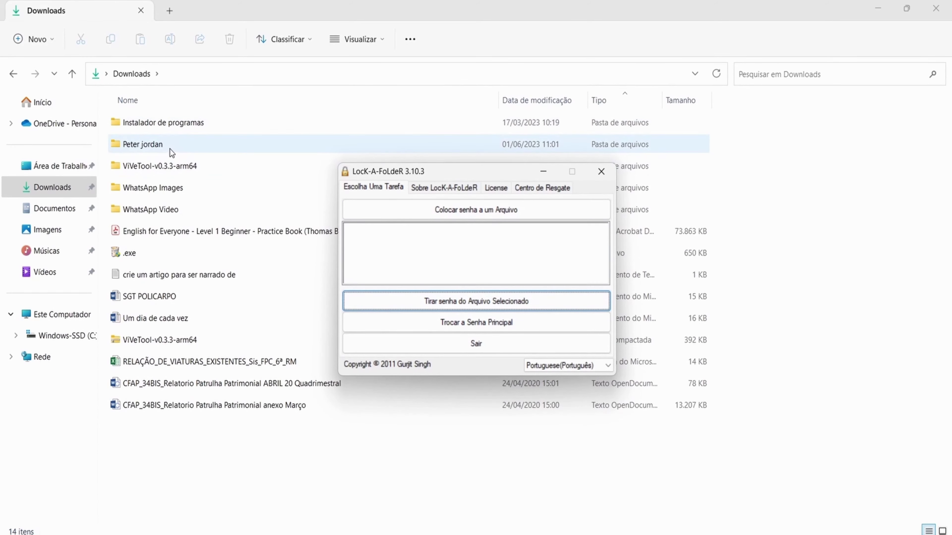
{"action": "left_click", "coordinate": [195, 120]}
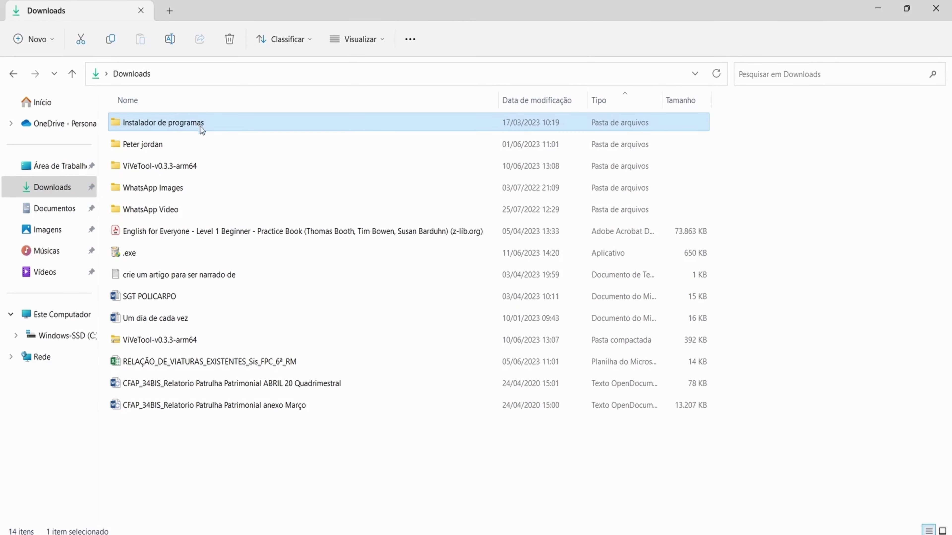
{"action": "left_click", "coordinate": [194, 143]}
Return to Lock-A-Folder and open the Procurar Pasta chooser to lock a folder
{"action": "mouse_move", "coordinate": [516, 534]}
{"action": "left_click", "coordinate": [516, 492]}
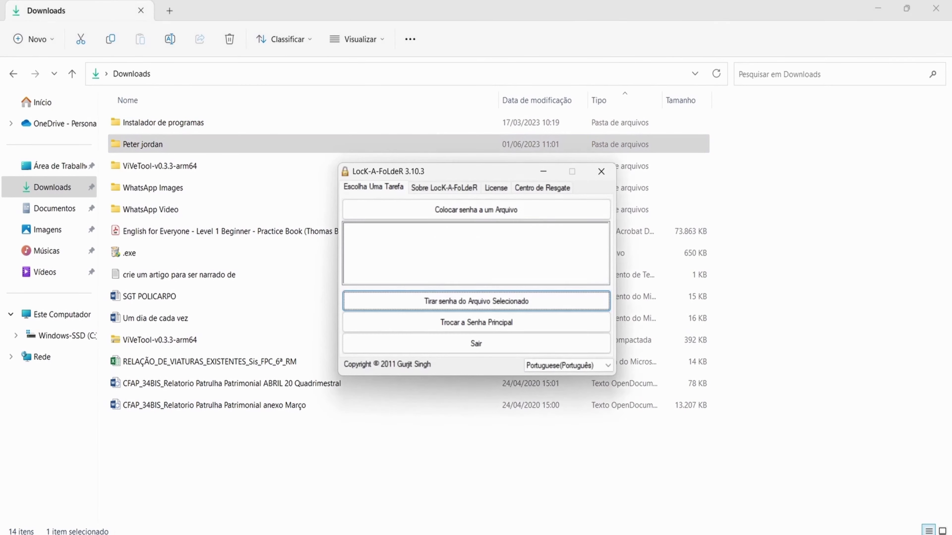
{"action": "left_click", "coordinate": [452, 213]}
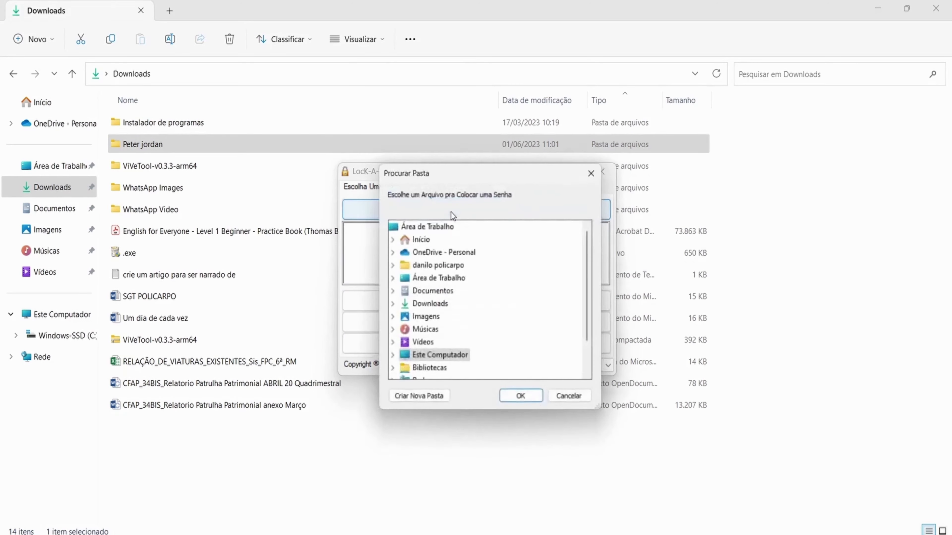
Lock Downloads > Instalador de programas again
{"action": "left_click", "coordinate": [391, 306]}
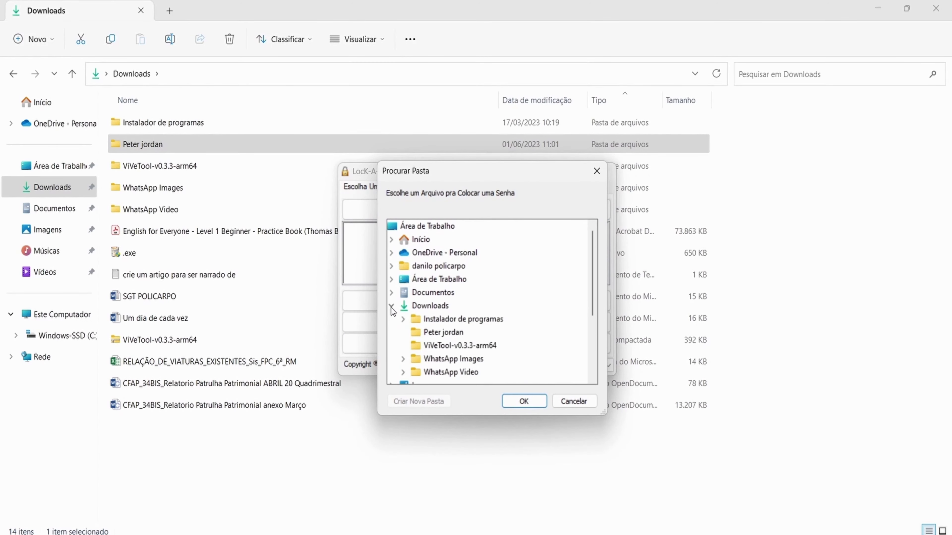
{"action": "left_click", "coordinate": [414, 319]}
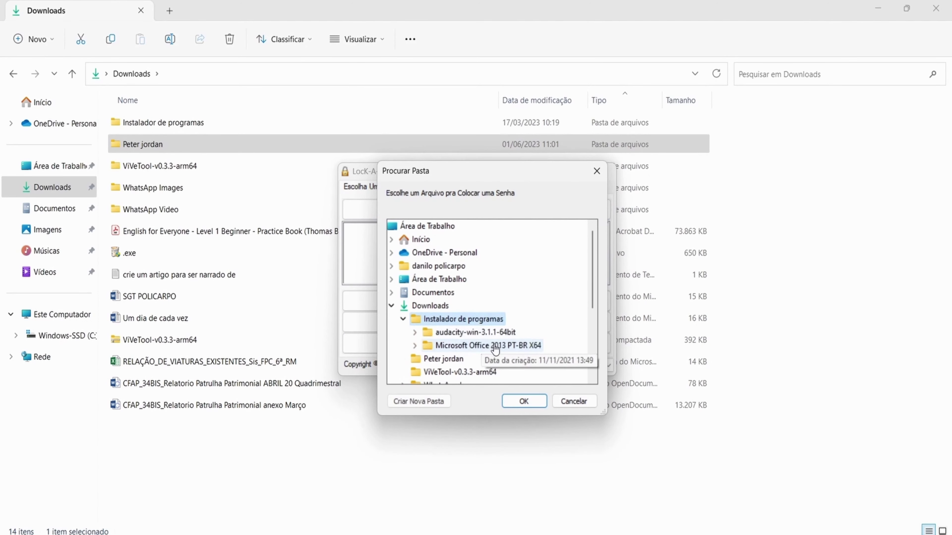
{"action": "left_click", "coordinate": [523, 401]}
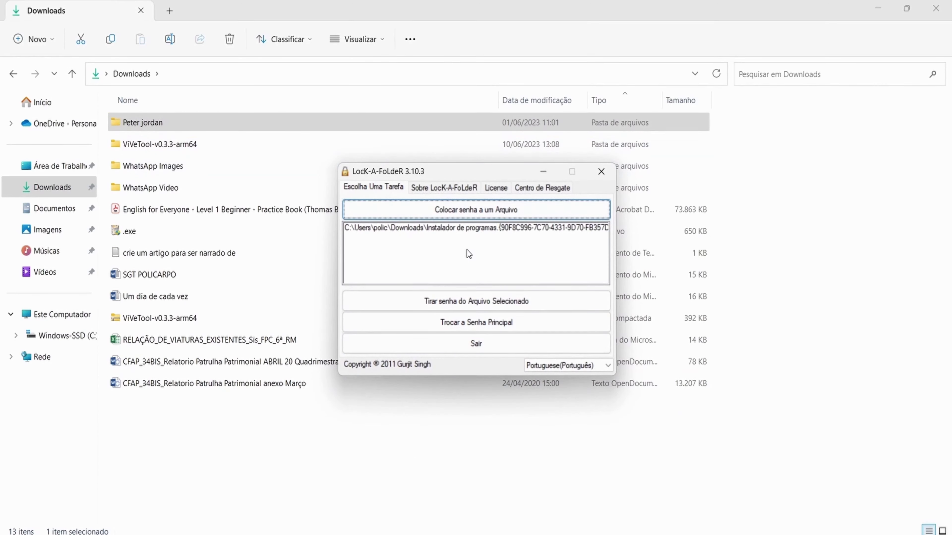
Lock the second Downloads subfolder again
{"action": "left_click", "coordinate": [440, 217]}
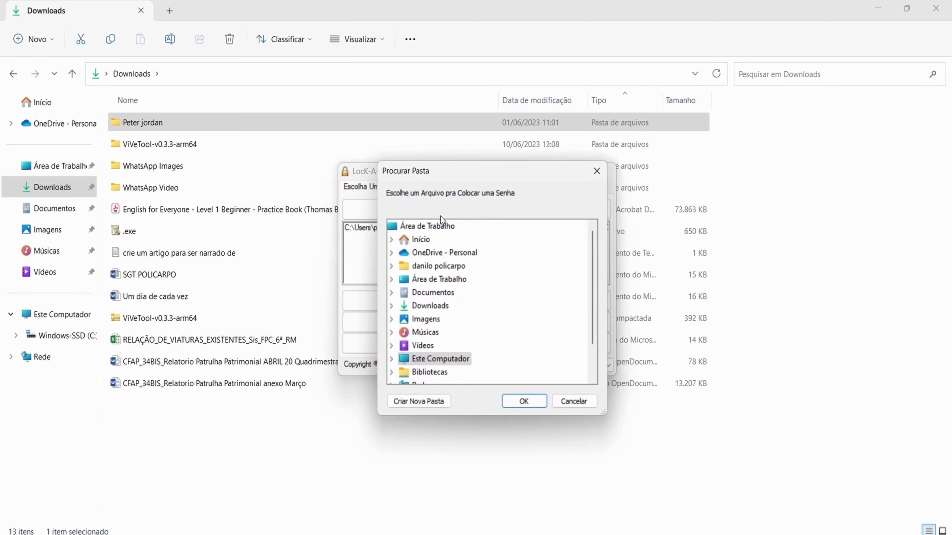
{"action": "left_click", "coordinate": [406, 311]}
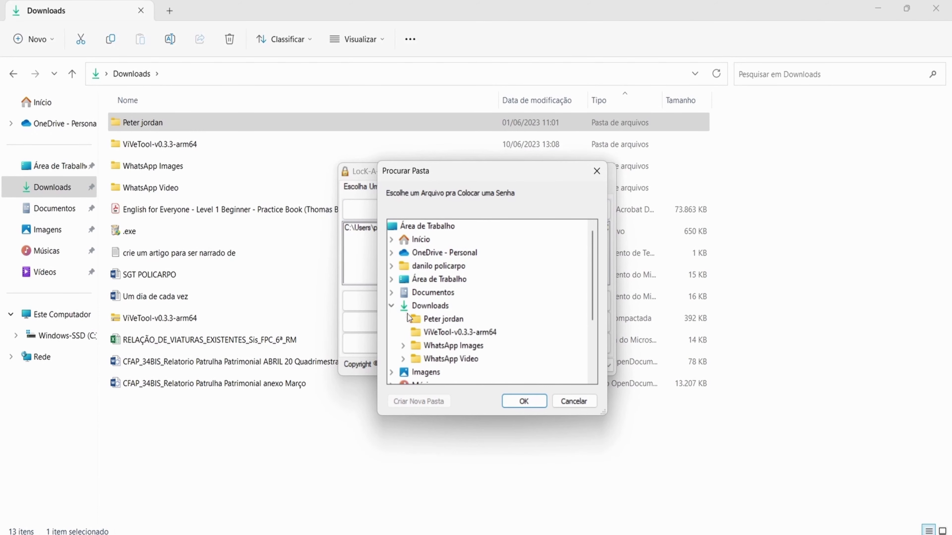
{"action": "left_click", "coordinate": [442, 325]}
{"action": "left_click", "coordinate": [525, 401]}
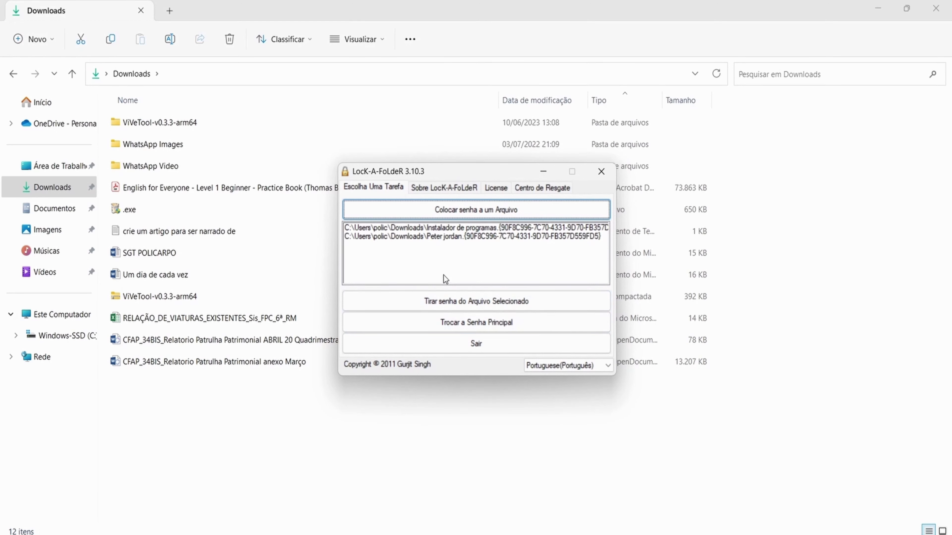
Select the locked folder entries in Lock-A-Folder, then close File Explorer
{"action": "left_click", "coordinate": [435, 245]}
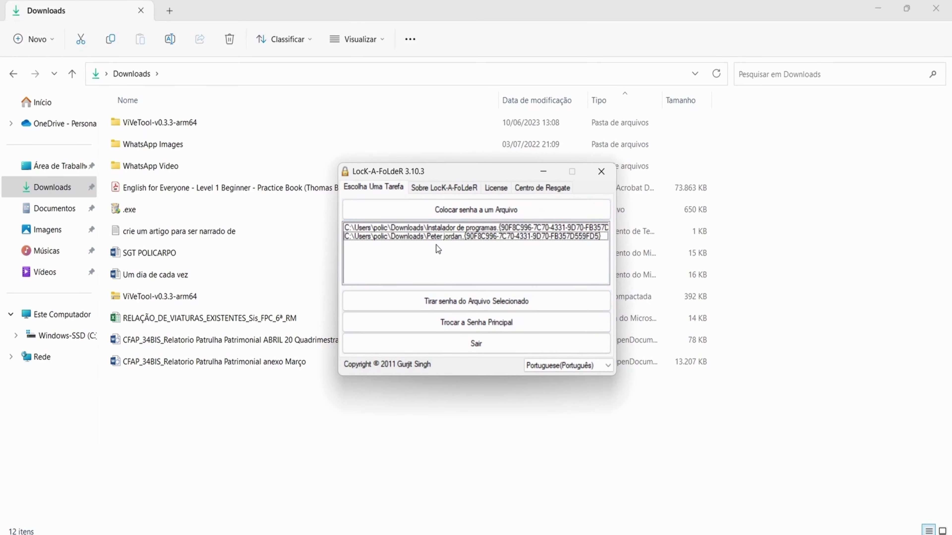
{"action": "left_click", "coordinate": [426, 231]}
{"action": "left_click", "coordinate": [427, 237]}
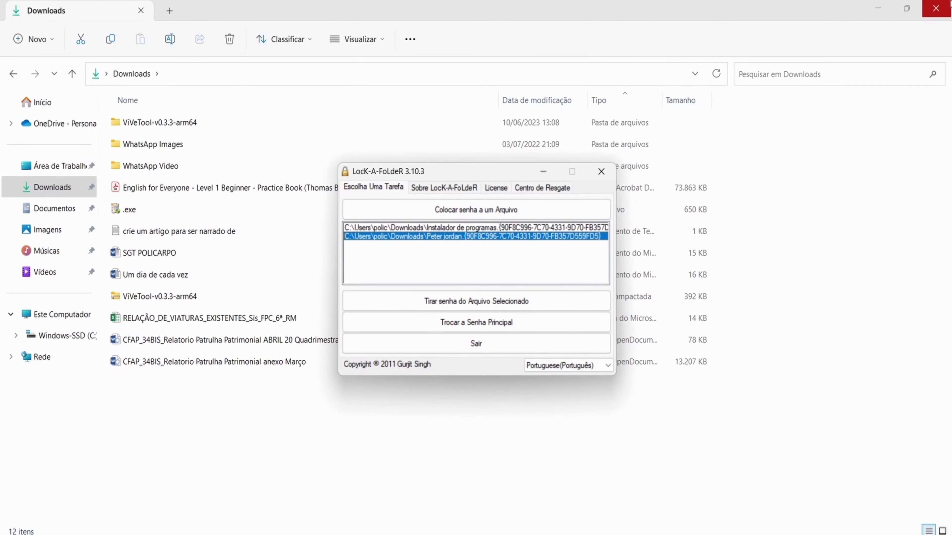
{"action": "left_click", "coordinate": [936, 8]}
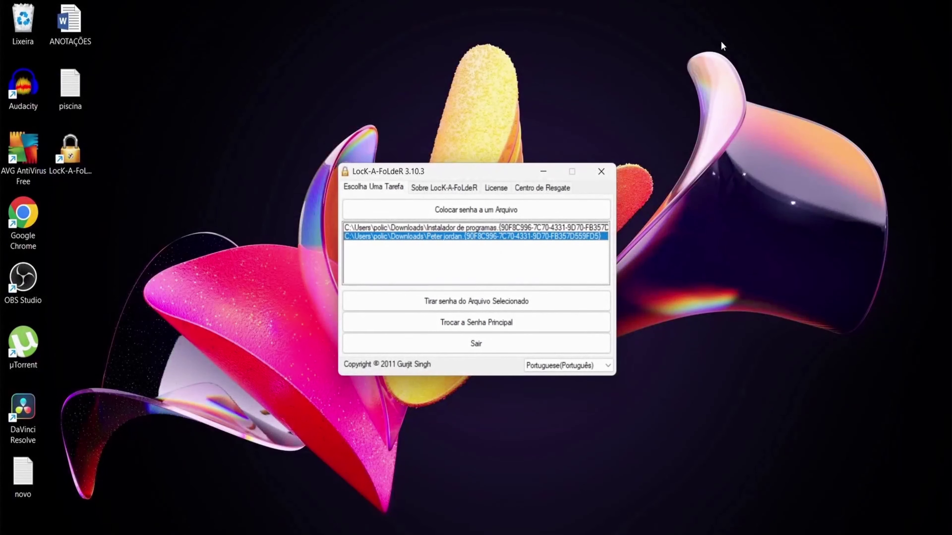